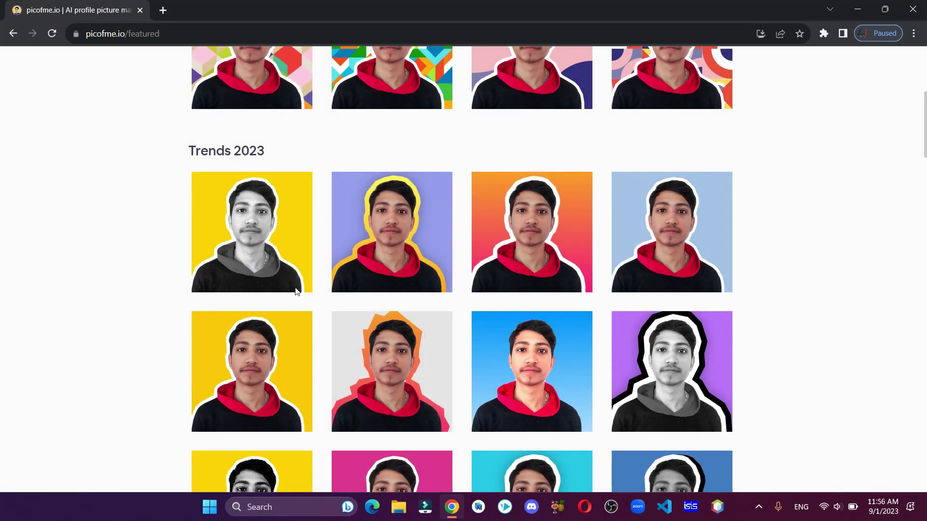
scroll(391, 293, down, 3)
scroll(391, 292, down, 2)
scroll(244, 321, down, 6)
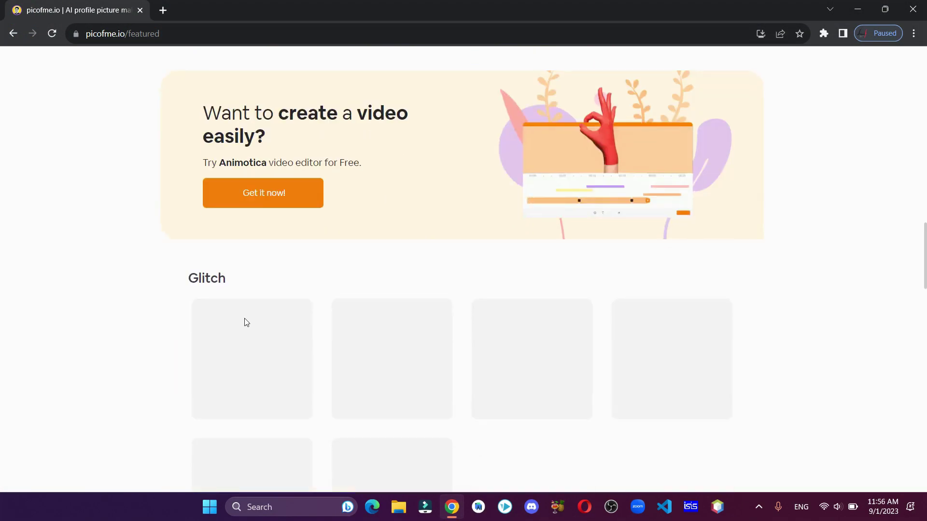
scroll(244, 320, down, 3)
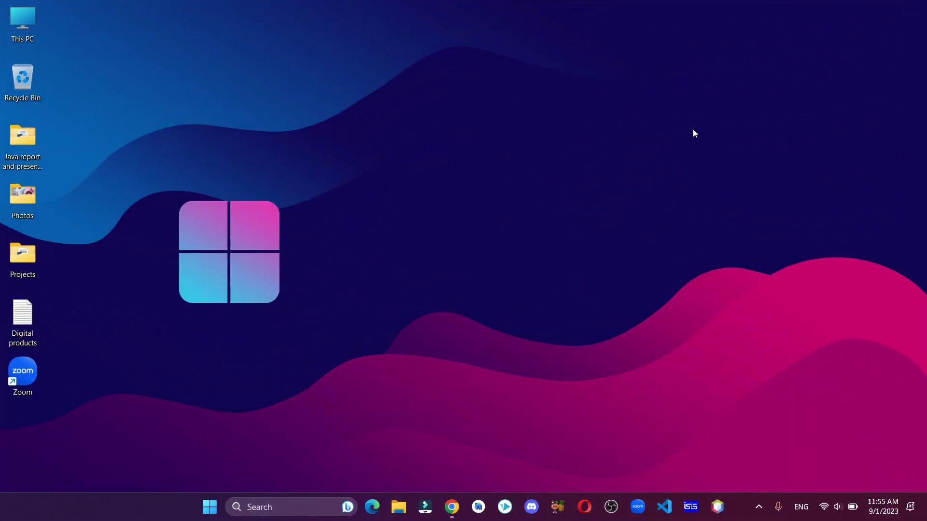
Restore the Chrome window showing the picofme.io AI profile picture maker homepage
click(451, 507)
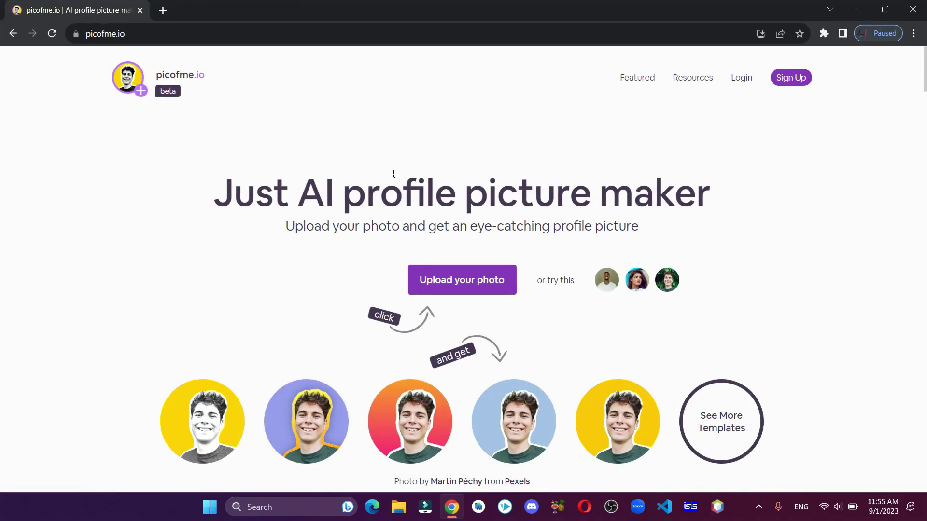
drag(126, 34, 101, 33)
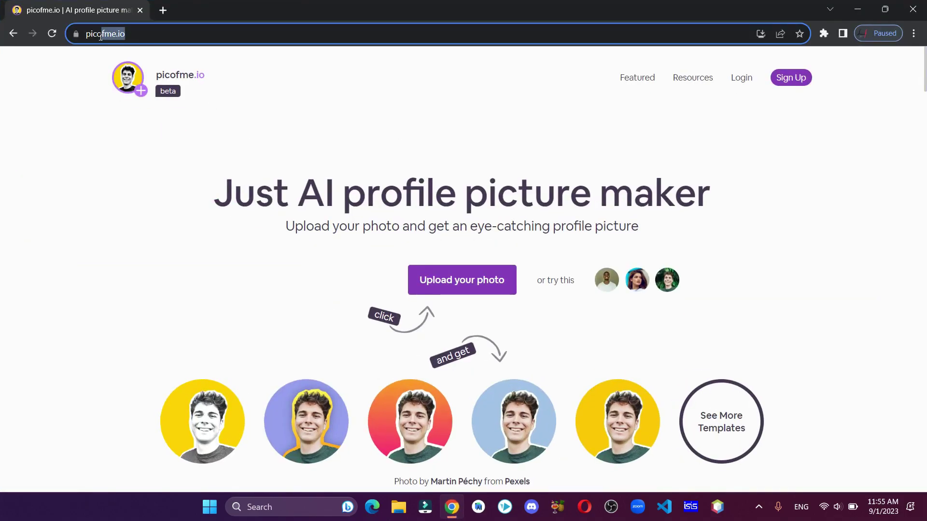
click(89, 72)
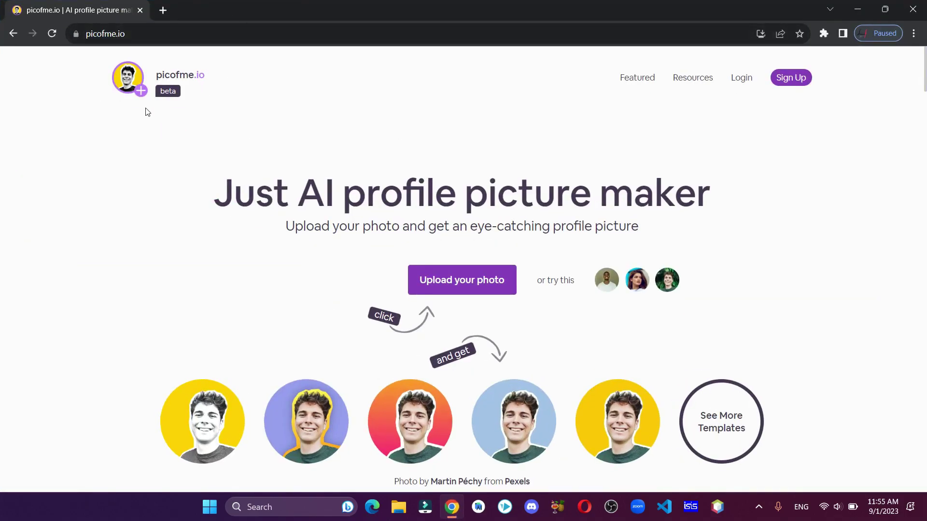
Upload the portrait, shift it to centre the face, and proceed with Next
click(465, 286)
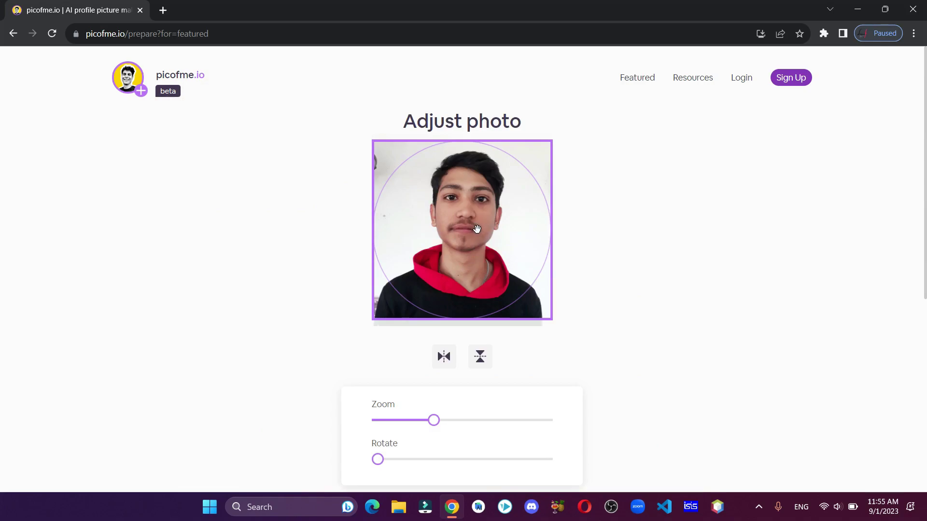
drag(477, 230, 479, 230)
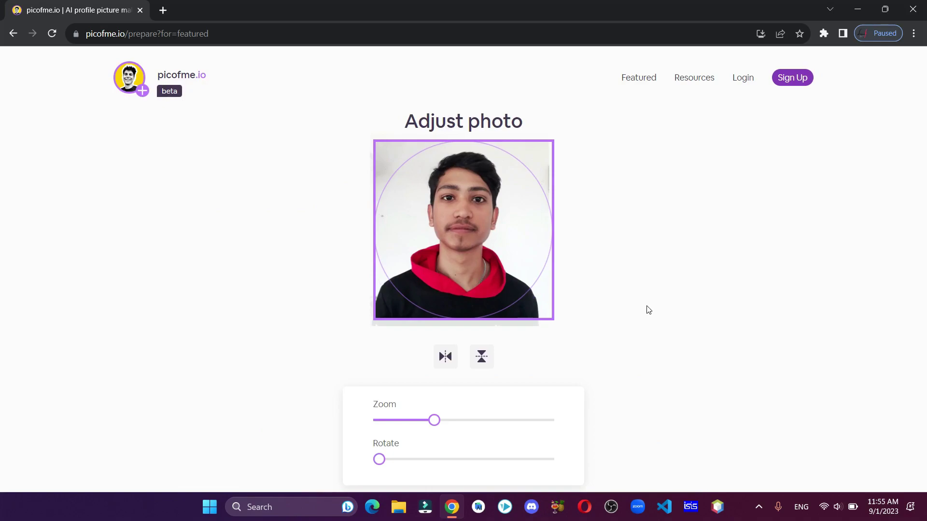
scroll(714, 306, down, 3)
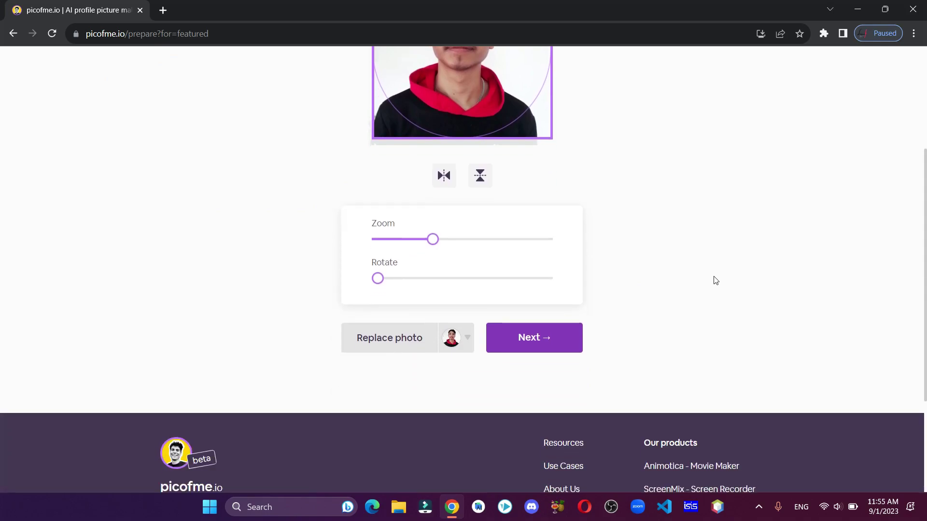
click(566, 349)
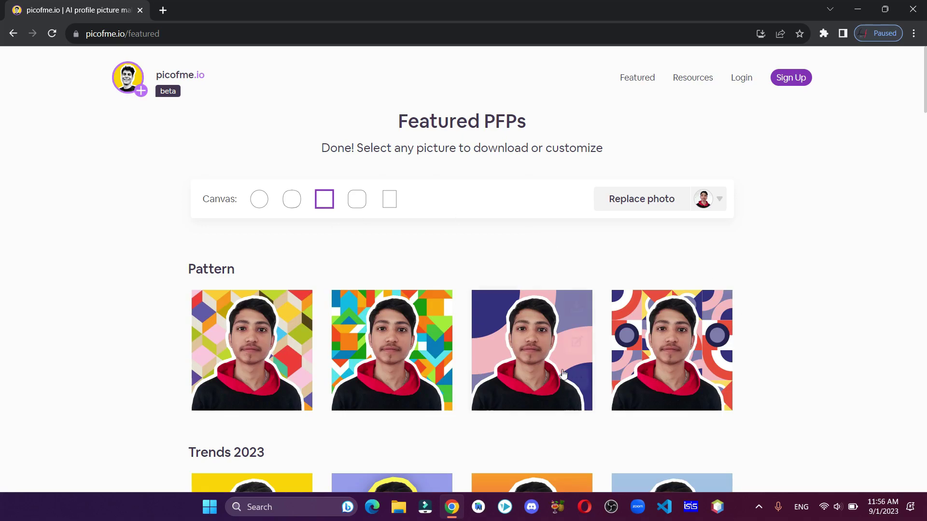
scroll(563, 373, down, 2)
scroll(559, 193, down, 2)
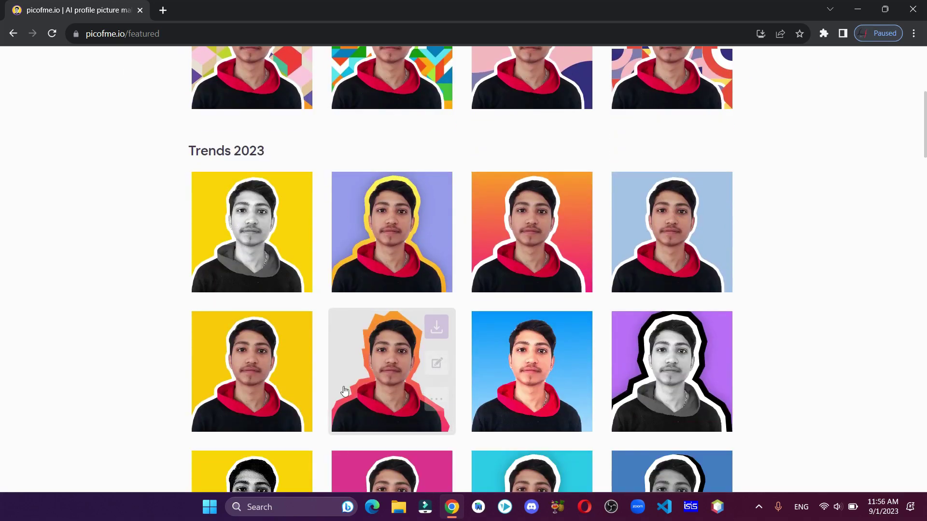
scroll(488, 167, down, 2)
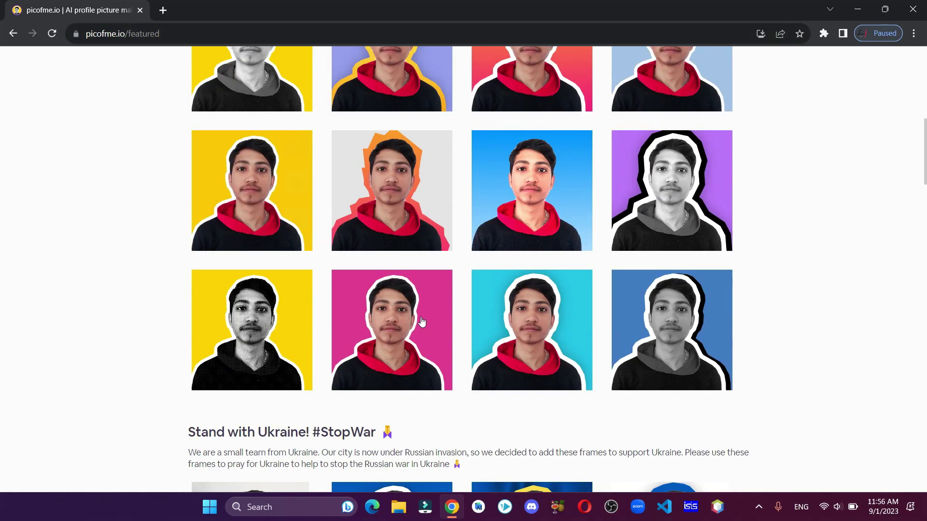
scroll(422, 321, down, 3)
scroll(248, 324, down, 5)
scroll(249, 323, down, 3)
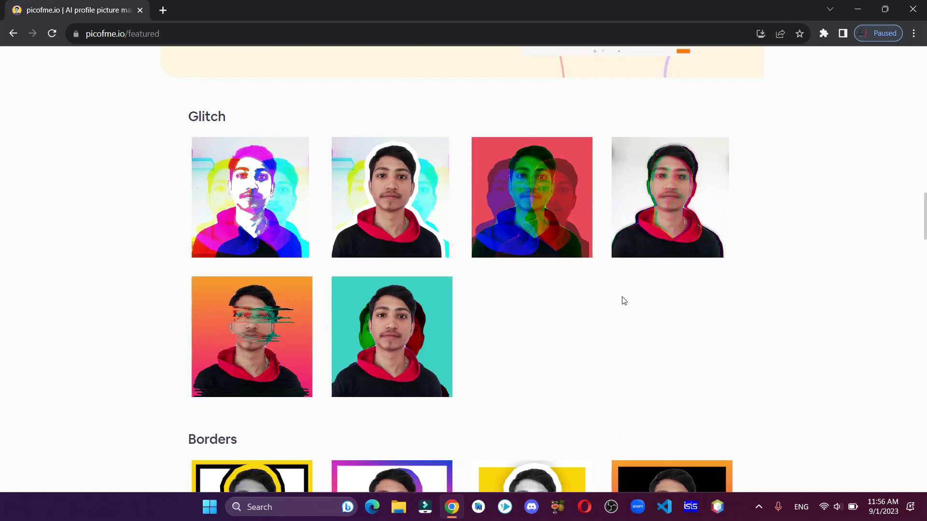
scroll(621, 300, down, 6)
scroll(594, 306, up, 10)
scroll(470, 268, up, 15)
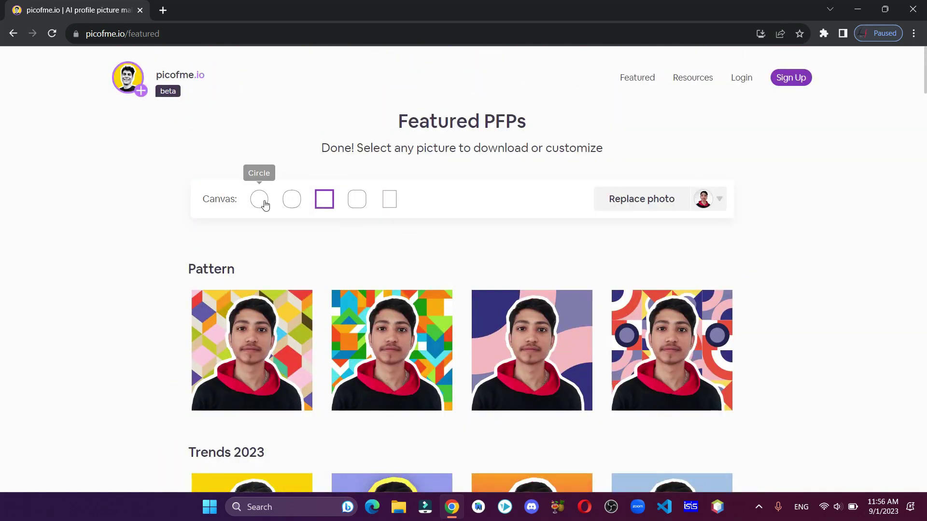
Switch to the Circle canvas and download a Trends 2023 picture as PNG
click(259, 199)
scroll(304, 342, down, 3)
scroll(304, 343, down, 2)
scroll(325, 290, down, 1)
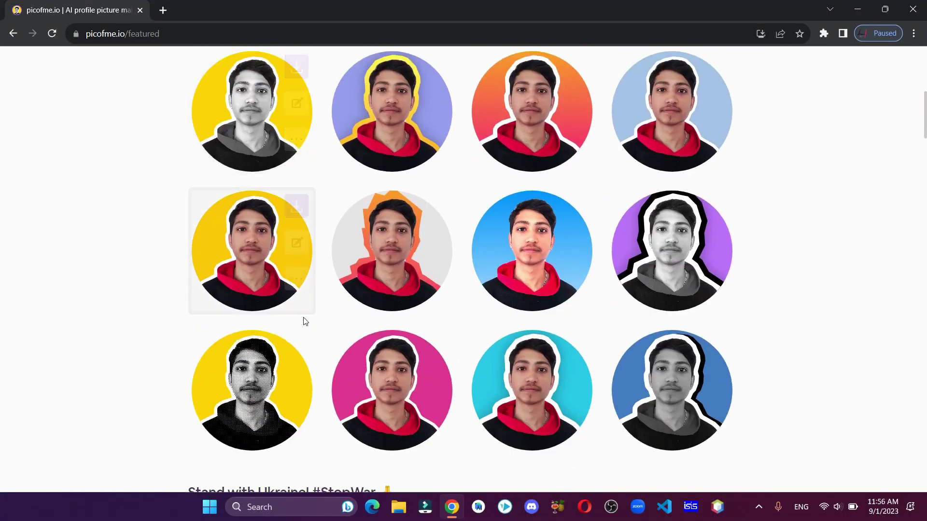
click(295, 208)
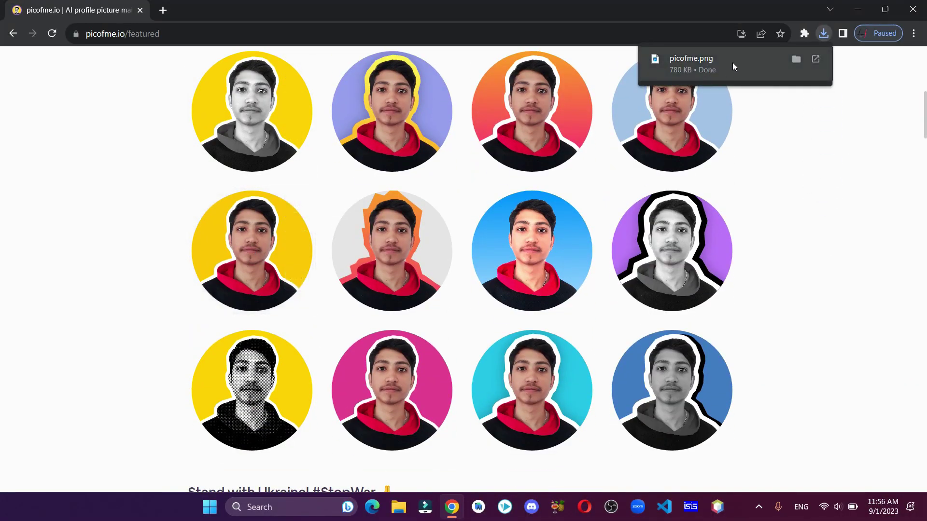
scroll(796, 181, up, 5)
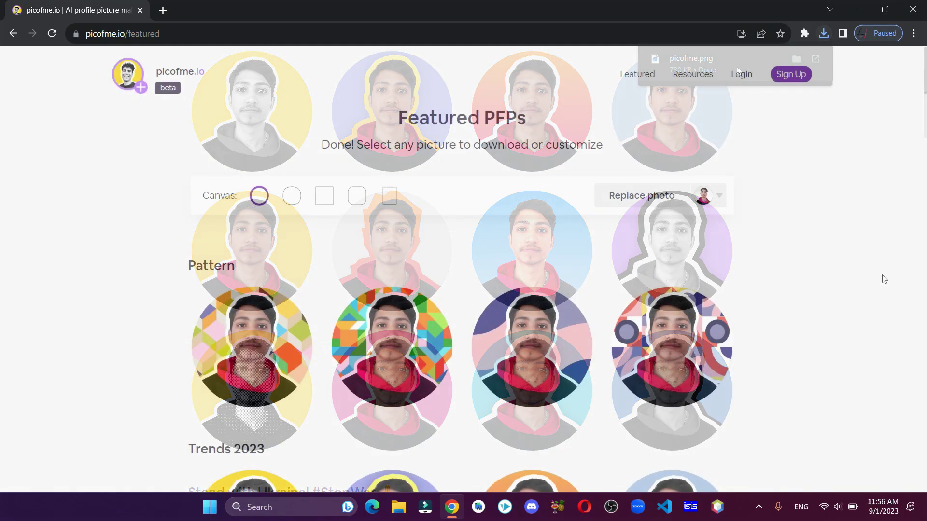
scroll(879, 282, down, 2)
scroll(848, 228, down, 2)
scroll(848, 228, down, 1)
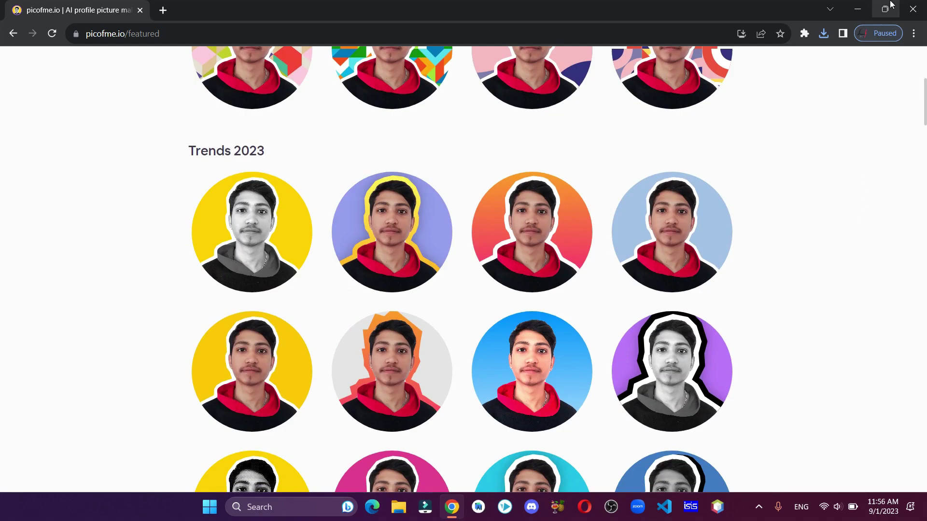
Minimise the browser with Windows+D to reveal the desktop
key(super+d)
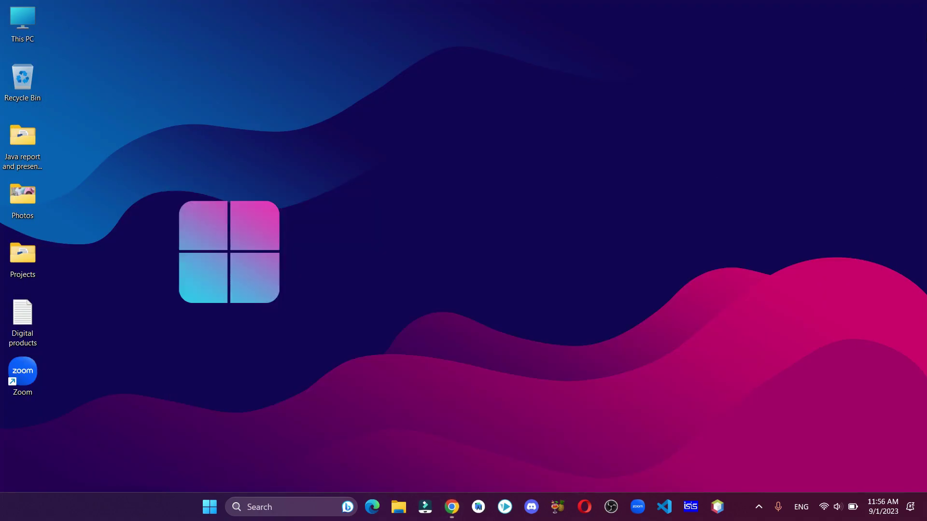